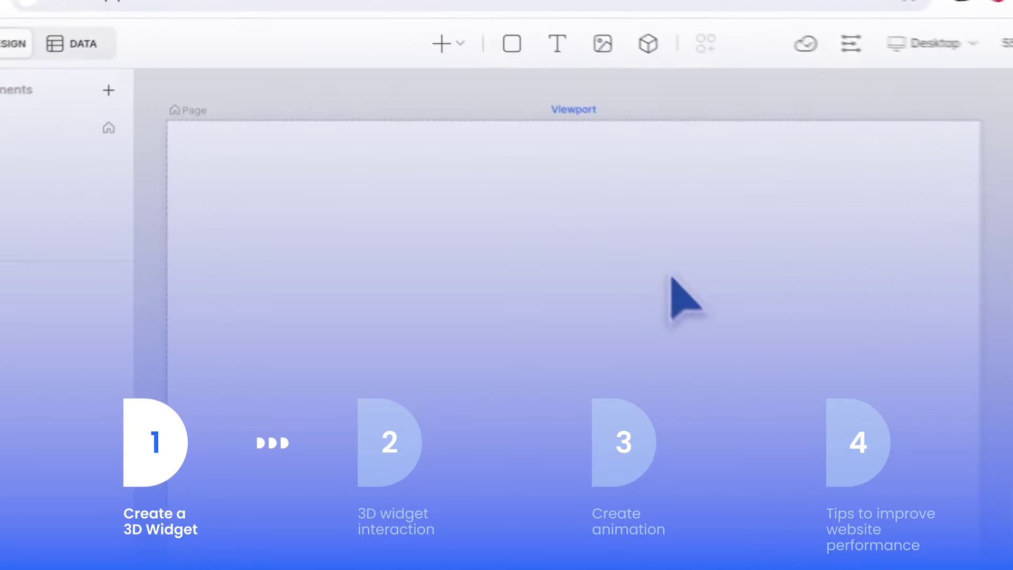
{"action": "left_click", "coordinate": [687, 50]}
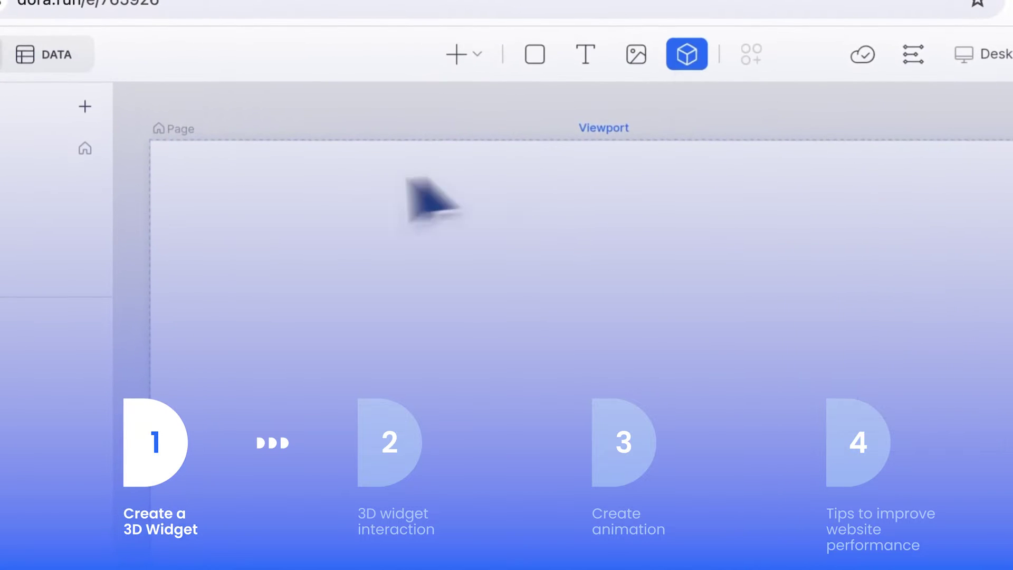
{"action": "left_click", "coordinate": [430, 199]}
{"action": "left_click_drag", "start_coordinate": [422, 288], "coordinate": [799, 520]}
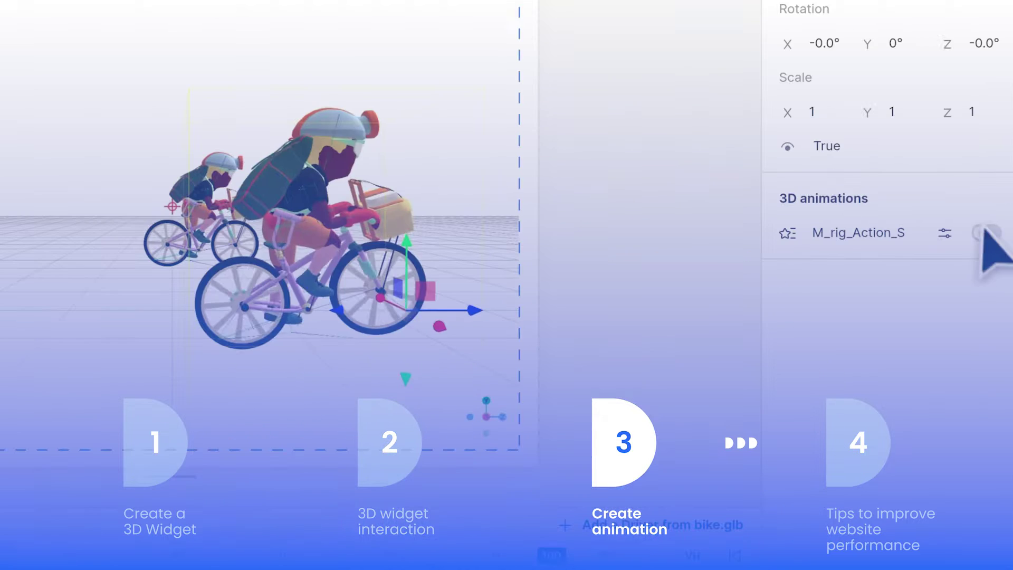
{"action": "left_click", "coordinate": [984, 233]}
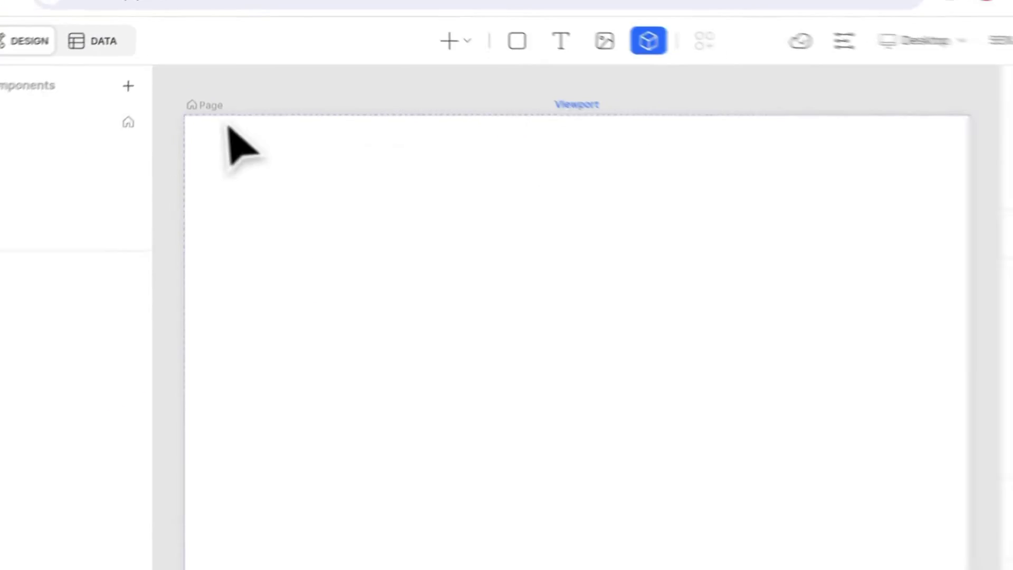
Draw a 3D widget of about 1397 × 974 across the page viewport and import the bike.glb model into it
{"action": "mouse_move", "coordinate": [214, 87]}
{"action": "left_mouse_down"}
{"action": "mouse_move", "coordinate": [704, 470]}
{"action": "mouse_move", "coordinate": [799, 496]}
{"action": "left_mouse_up"}
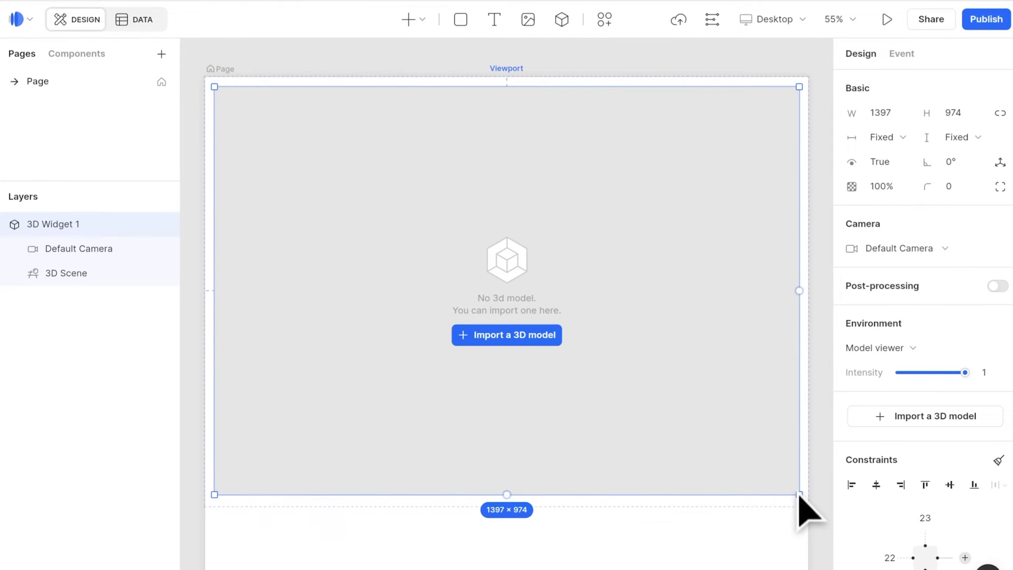
{"action": "left_click", "coordinate": [486, 335]}
{"action": "left_click", "coordinate": [218, 99]}
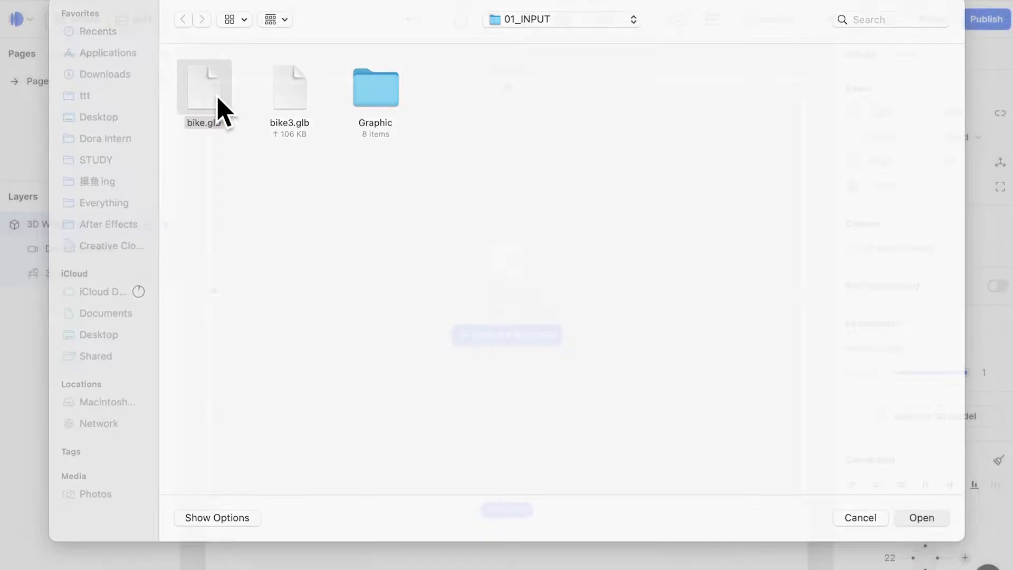
{"action": "double_click", "coordinate": [218, 99]}
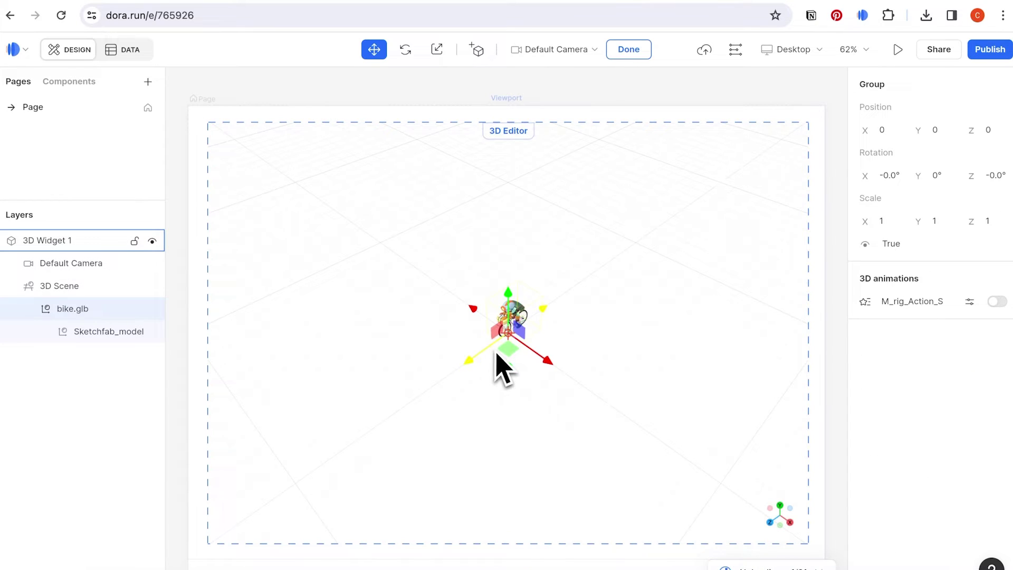
Adjust the default camera to a distance of about 9, an elevation of about 14° and an azimuth of about 48°
{"action": "left_click", "coordinate": [95, 266]}
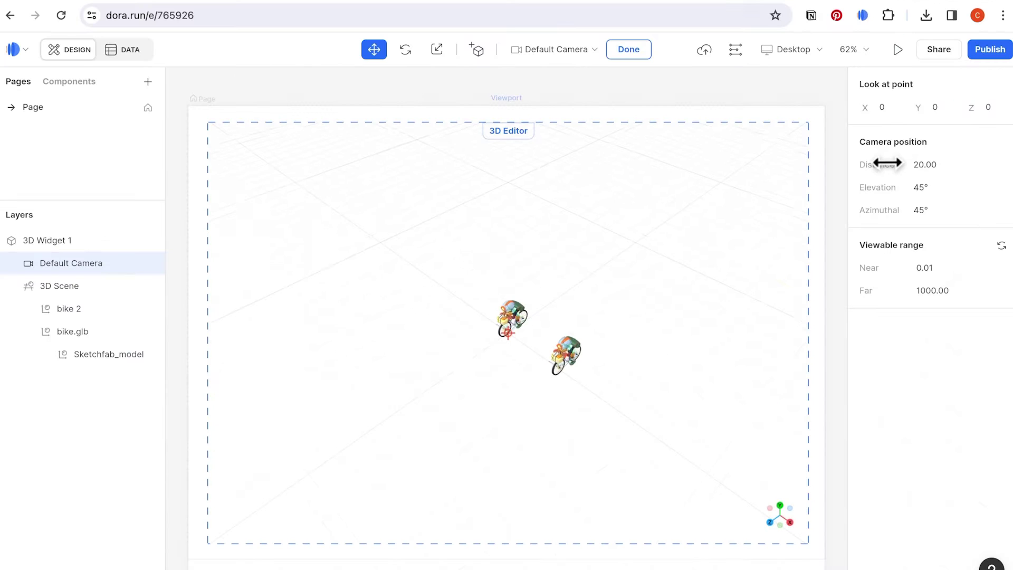
{"action": "mouse_move", "coordinate": [888, 163]}
{"action": "left_mouse_down"}
{"action": "mouse_move", "coordinate": [898, 163]}
{"action": "mouse_move", "coordinate": [881, 164]}
{"action": "left_mouse_up"}
{"action": "left_click", "coordinate": [599, 407]}
{"action": "mouse_move", "coordinate": [599, 407]}
{"action": "left_mouse_down"}
{"action": "mouse_move", "coordinate": [289, 502]}
{"action": "mouse_move", "coordinate": [830, 397]}
{"action": "left_mouse_up"}
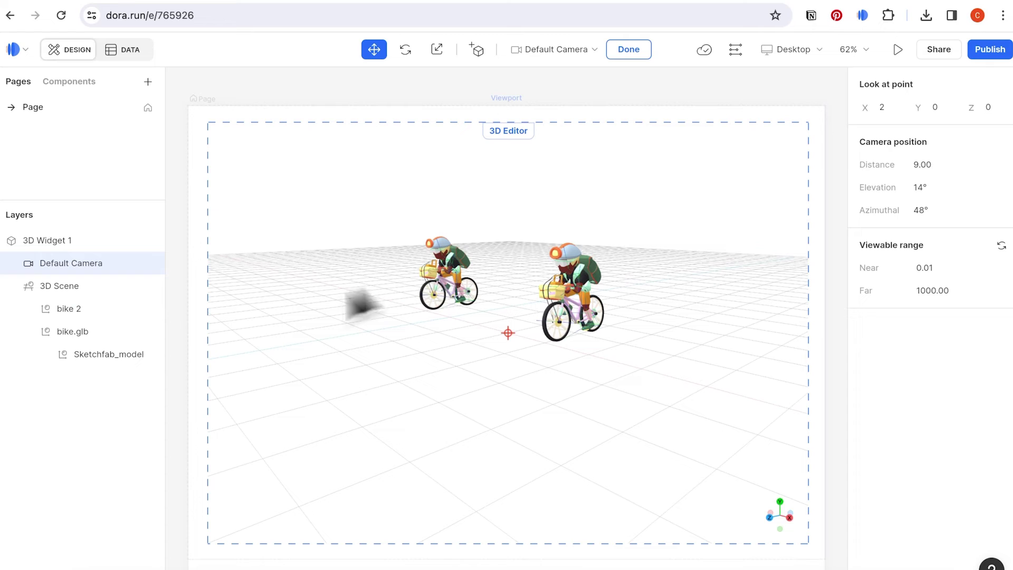
Transform bike.glb's Sketchfab_model by moving it along Z to about -0.8, tilting it on X to about -97° and trying its scale handle
{"action": "left_click", "coordinate": [130, 351]}
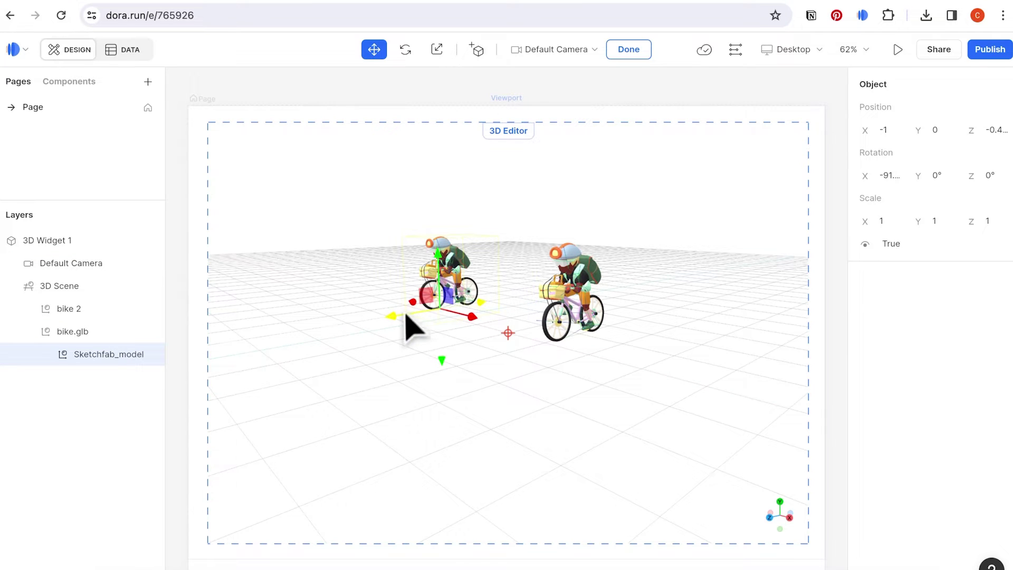
{"action": "mouse_move", "coordinate": [392, 318]}
{"action": "left_mouse_down"}
{"action": "mouse_move", "coordinate": [342, 332]}
{"action": "mouse_move", "coordinate": [420, 318]}
{"action": "mouse_move", "coordinate": [409, 325]}
{"action": "left_mouse_up"}
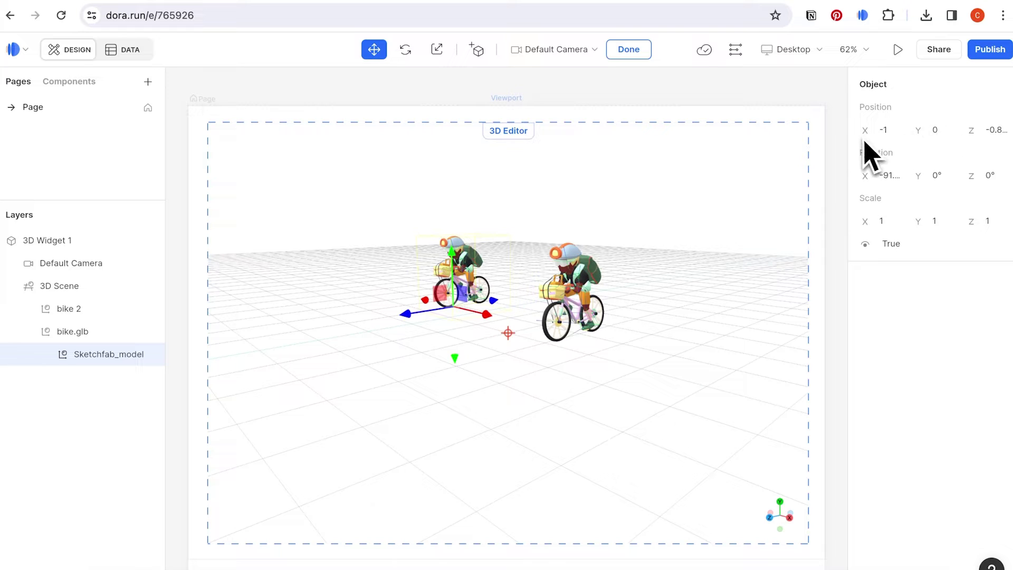
{"action": "left_click", "coordinate": [407, 52]}
{"action": "mouse_move", "coordinate": [431, 274]}
{"action": "left_mouse_down"}
{"action": "mouse_move", "coordinate": [422, 285]}
{"action": "mouse_move", "coordinate": [430, 267]}
{"action": "left_mouse_up"}
{"action": "left_click", "coordinate": [437, 49]}
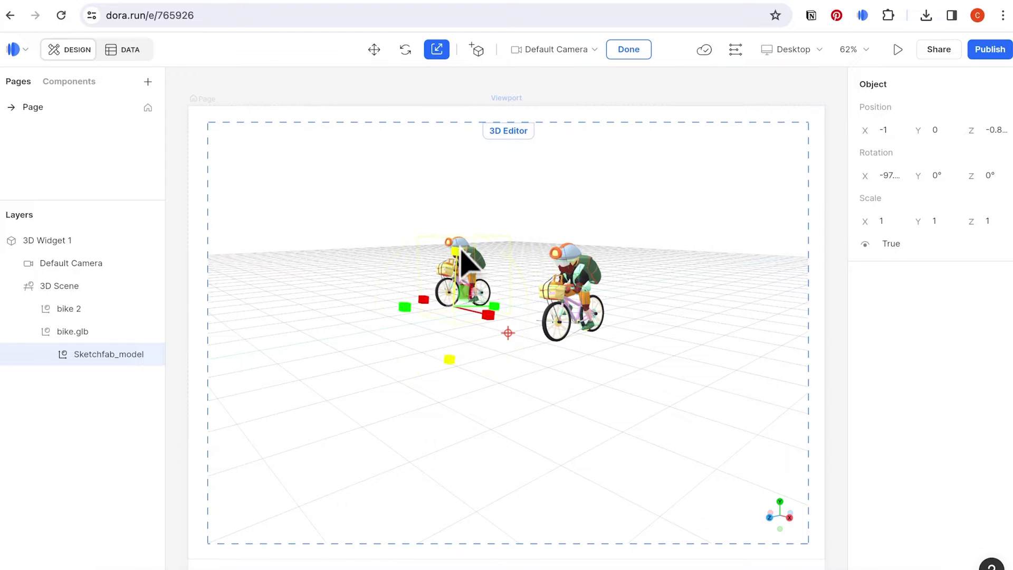
{"action": "left_click_drag", "start_coordinate": [466, 244], "coordinate": [467, 249]}
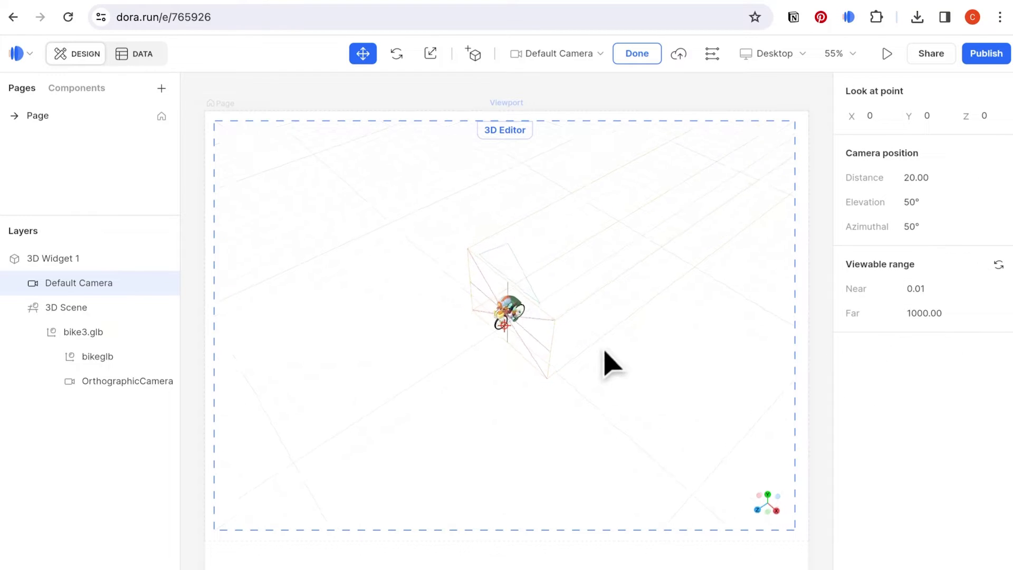
Orbit the bike3.glb scene to an elevation of about 6° and switch the active camera to OrthographicCamera
{"action": "left_click_drag", "start_coordinate": [609, 364], "coordinate": [679, 323]}
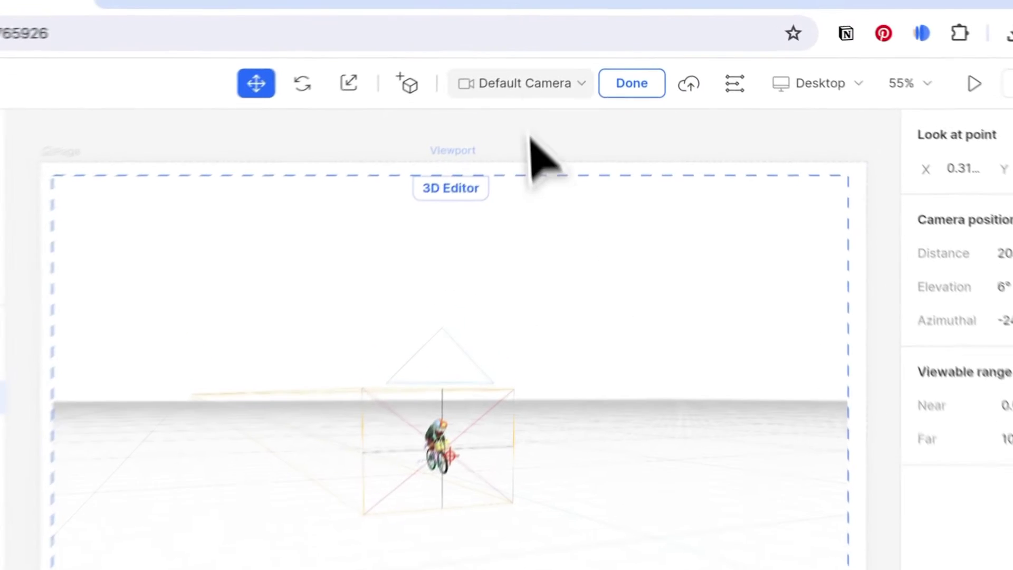
{"action": "left_click", "coordinate": [557, 52]}
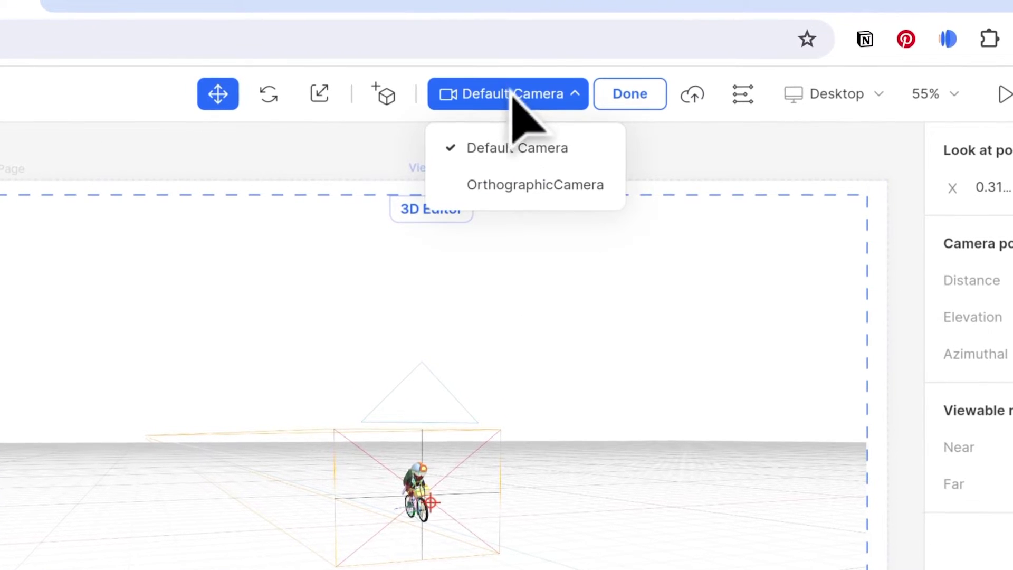
{"action": "left_click", "coordinate": [529, 185]}
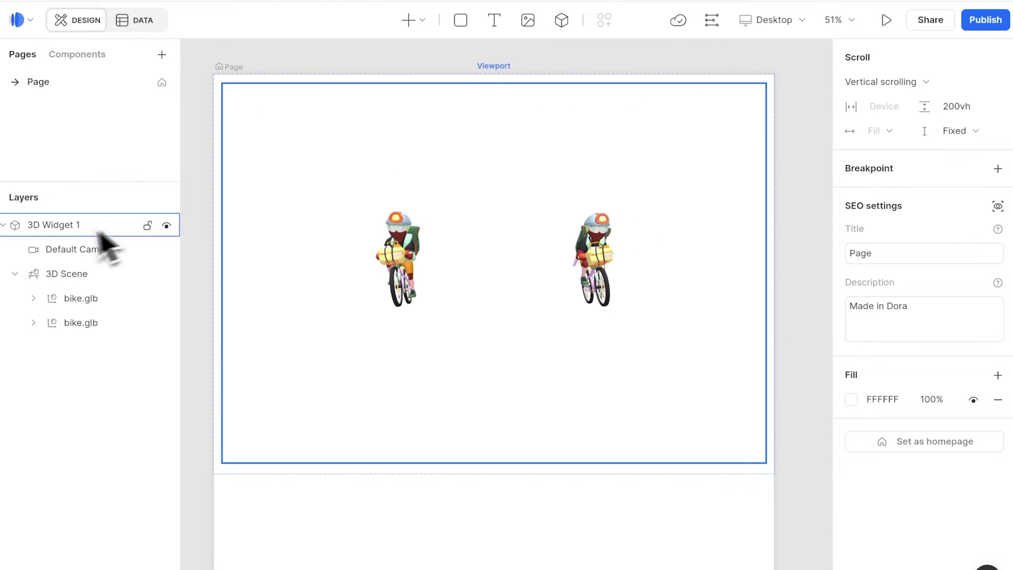
Open the drivers timeline for 3D Widget 1, pin the widget at scroll position 0 and add a keyframe at 100 VH
{"action": "left_click", "coordinate": [92, 229]}
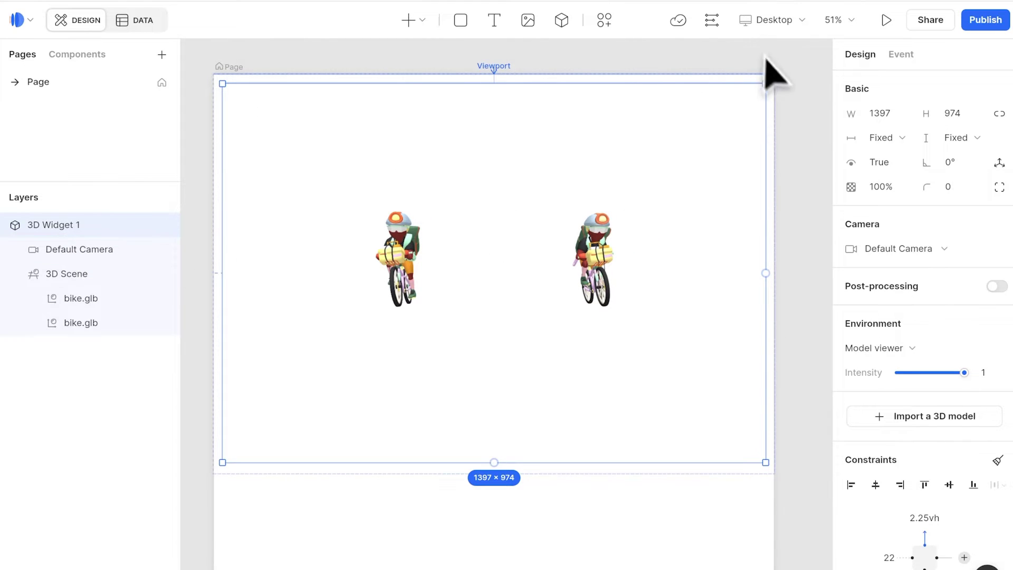
{"action": "left_click", "coordinate": [712, 20]}
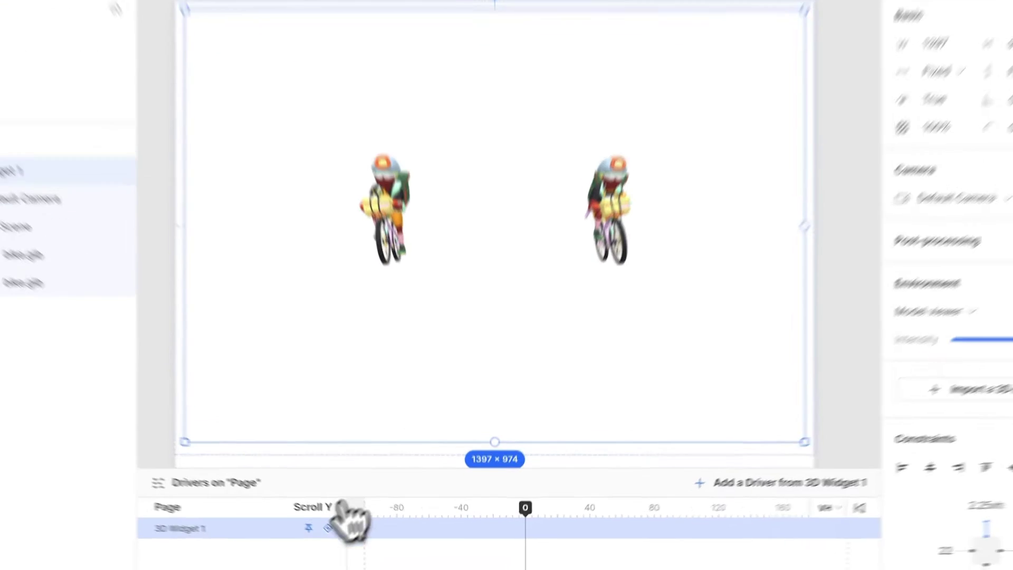
{"action": "left_click", "coordinate": [331, 537]}
{"action": "left_click_drag", "start_coordinate": [520, 520], "coordinate": [648, 521]}
{"action": "left_click_drag", "start_coordinate": [737, 487], "coordinate": [755, 486]}
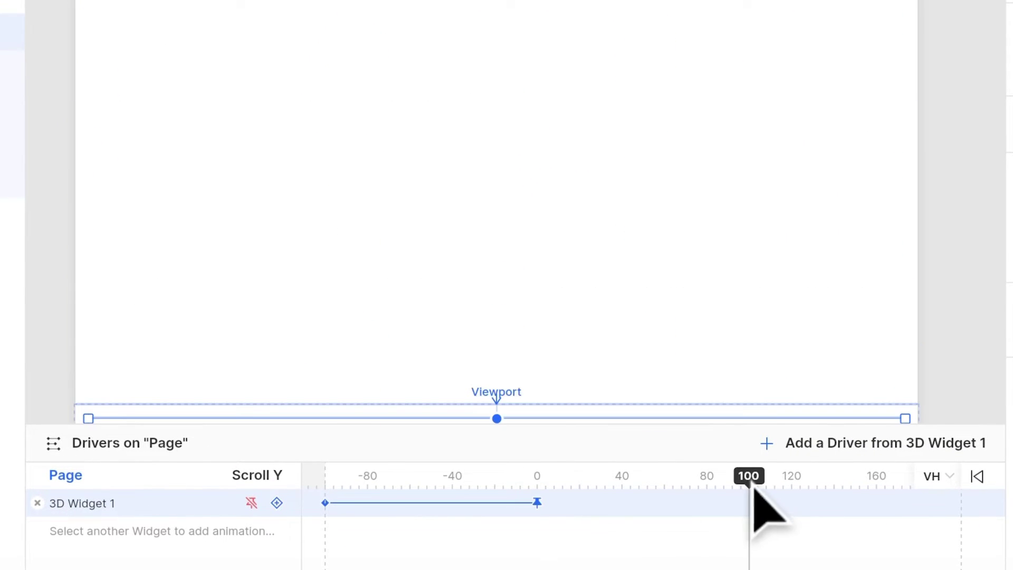
{"action": "left_click", "coordinate": [276, 502]}
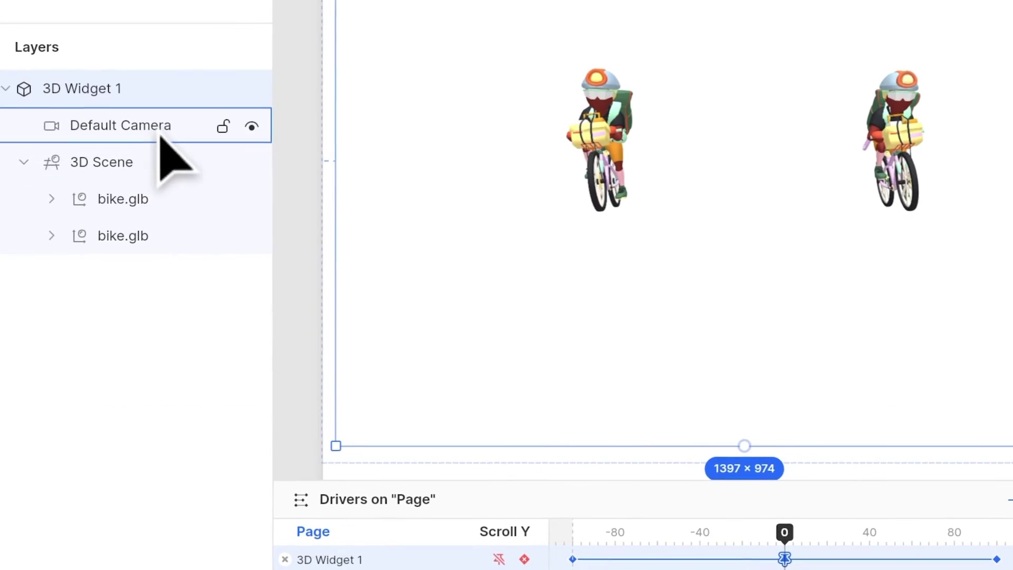
Keyframe the default camera at 0 VH and set its distance to 6 at 30 VH
{"action": "left_click", "coordinate": [351, 556]}
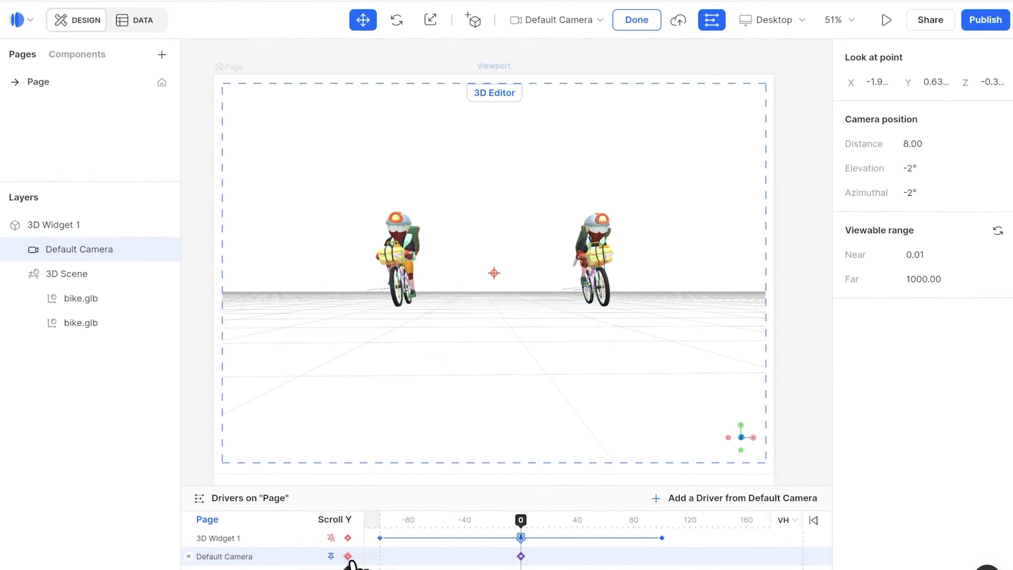
{"action": "left_click_drag", "start_coordinate": [517, 528], "coordinate": [558, 530]}
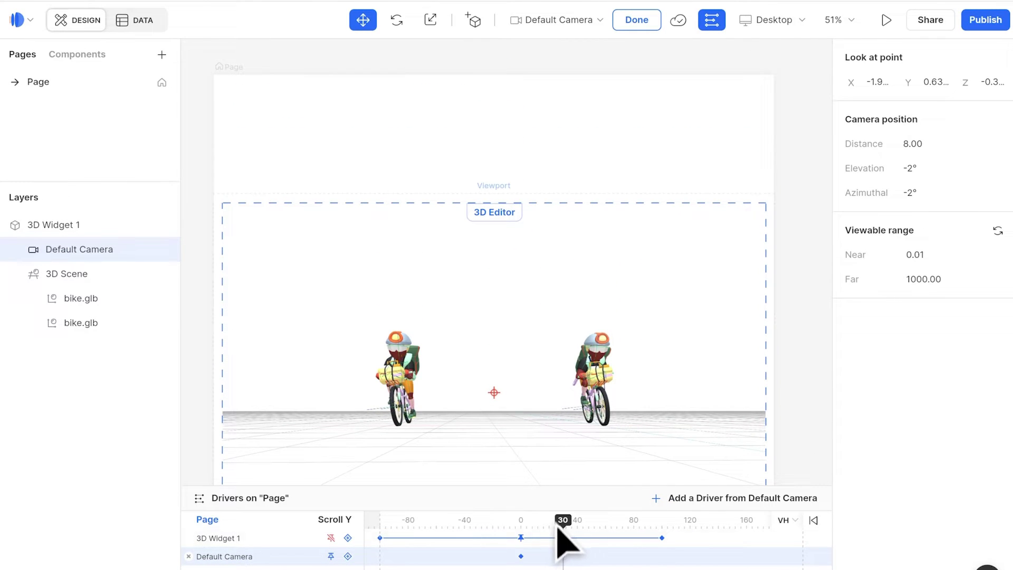
{"action": "left_click", "coordinate": [925, 149]}
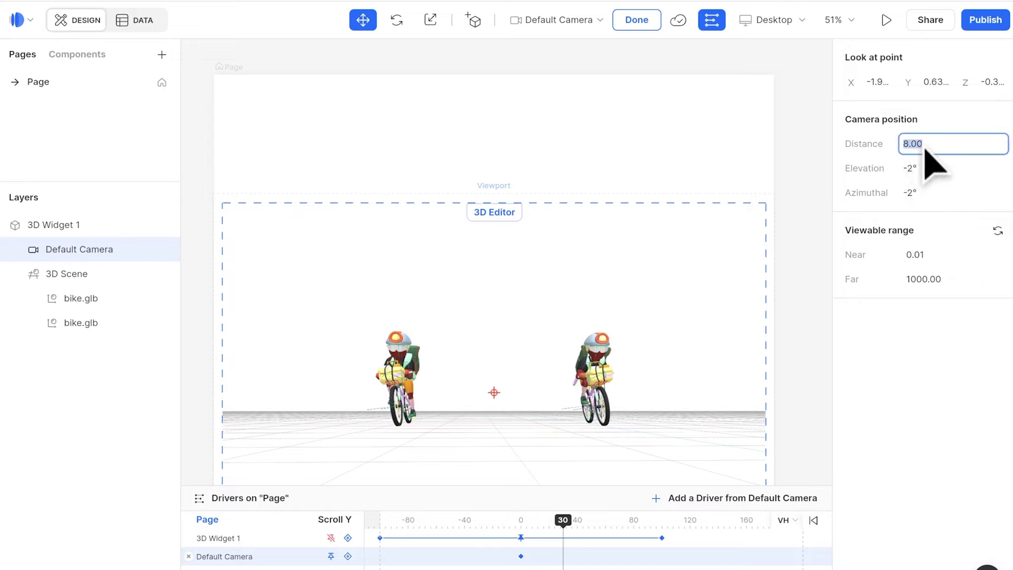
{"action": "type", "text": "6"}
{"action": "key", "text": "Return"}
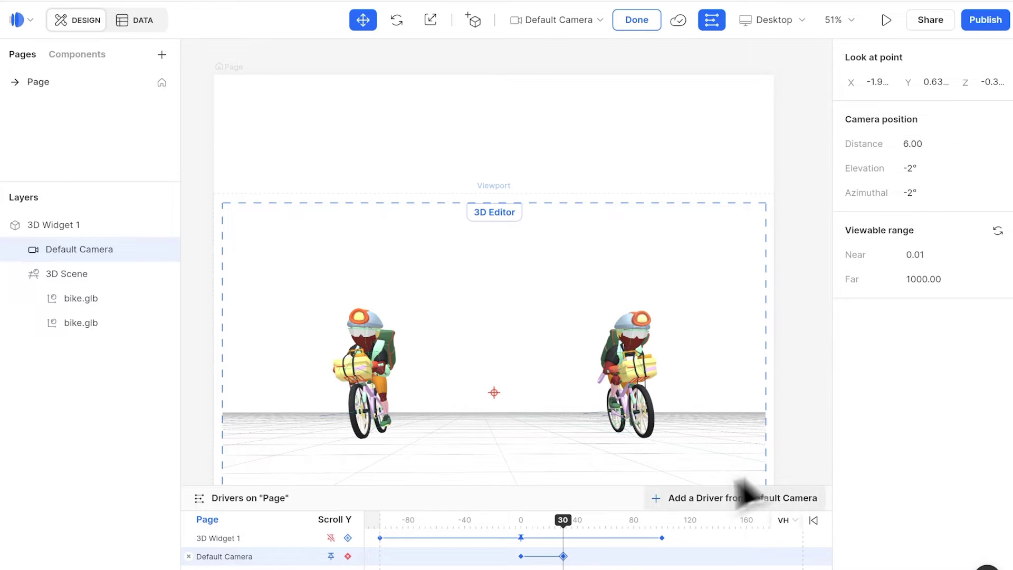
Keyframe the default camera at 60 VH with an azimuth of 110° and advance the playhead to 100 VH
{"action": "left_click_drag", "start_coordinate": [560, 523], "coordinate": [600, 523]}
{"action": "left_click", "coordinate": [803, 357]}
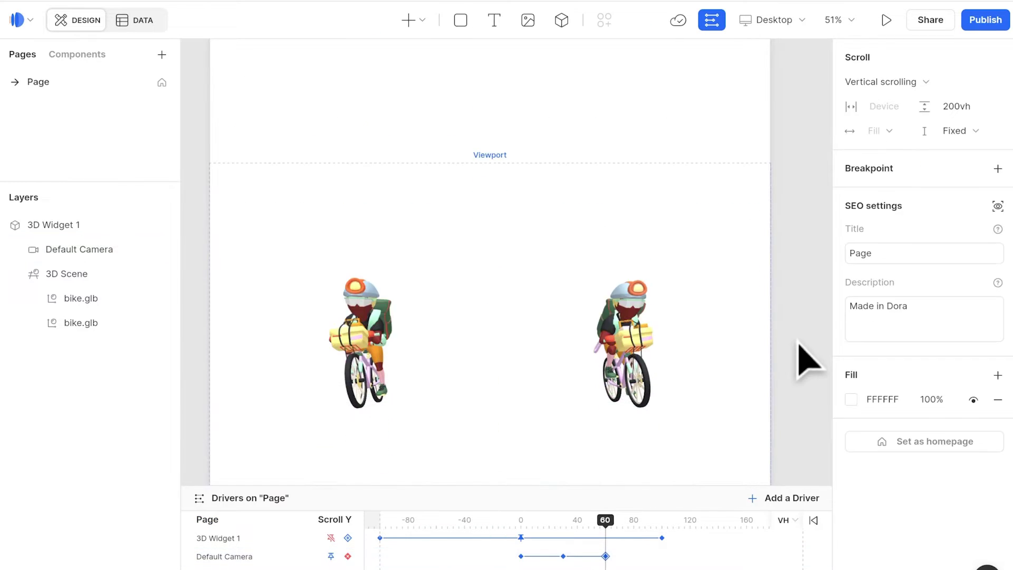
{"action": "left_click", "coordinate": [385, 552]}
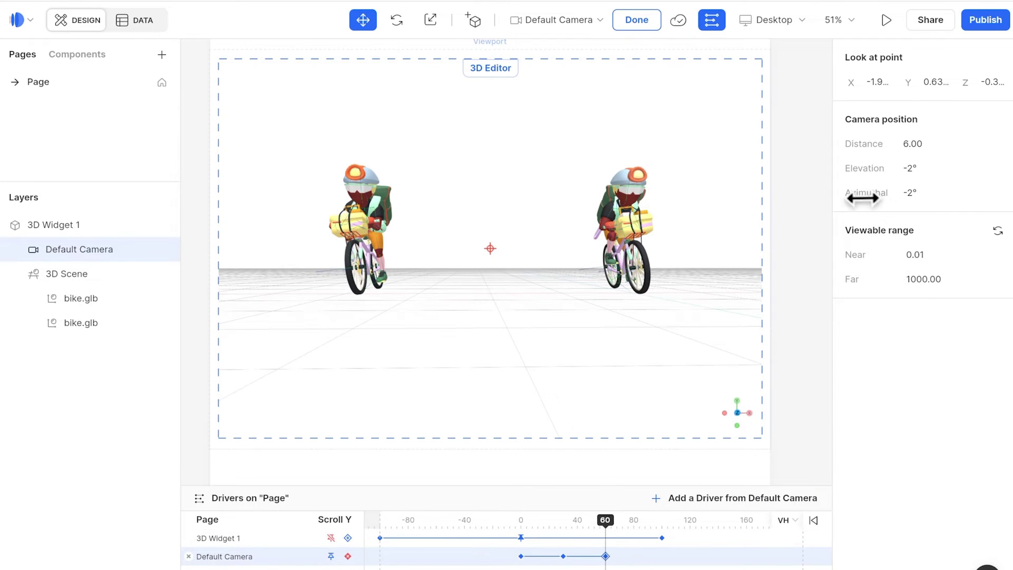
{"action": "left_click_drag", "start_coordinate": [863, 196], "coordinate": [953, 195]}
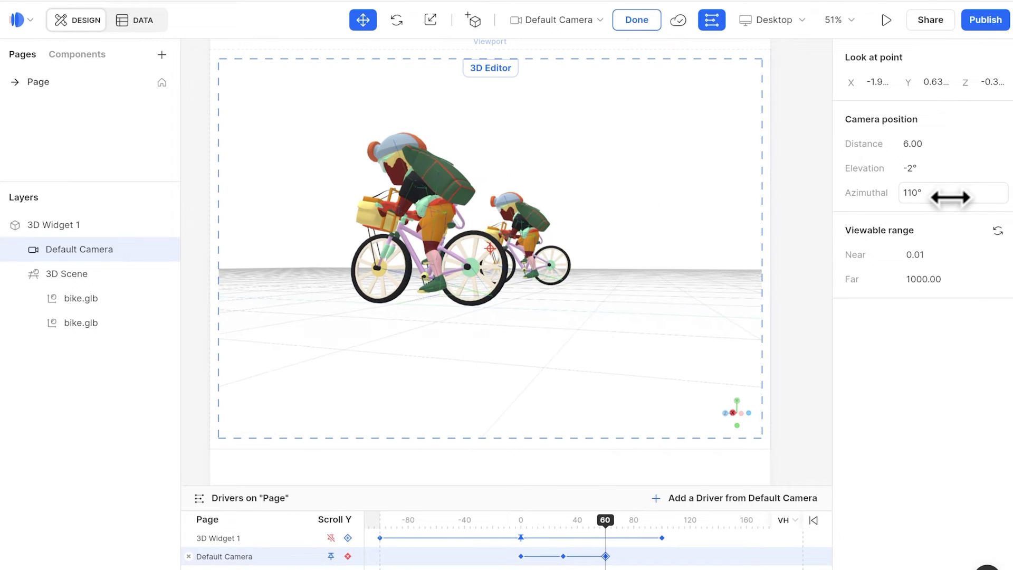
{"action": "left_click_drag", "start_coordinate": [606, 520], "coordinate": [661, 519]}
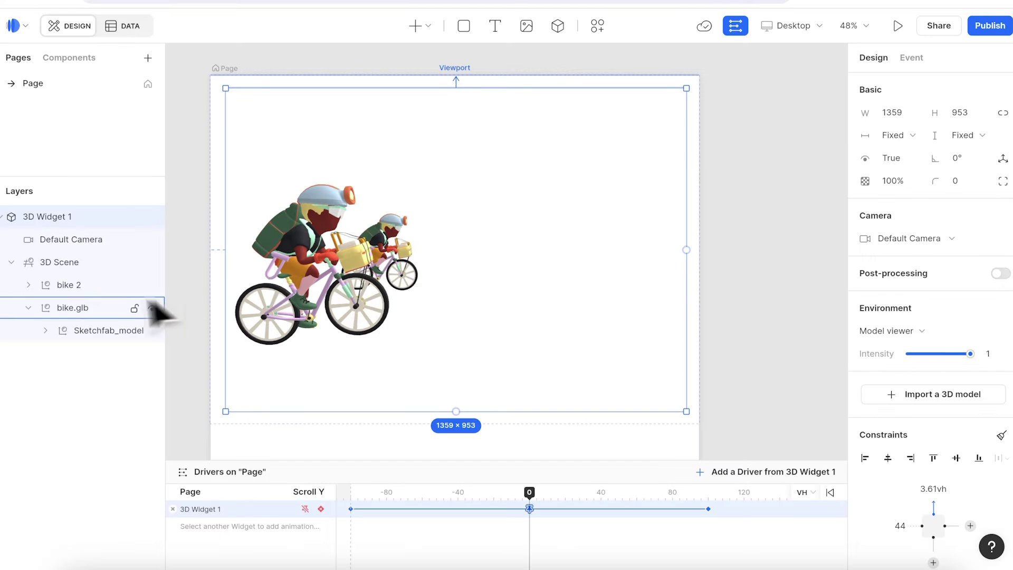
Add scroll keyframes for bike 2 and bike.glb at 0 VH
{"action": "left_click", "coordinate": [87, 288]}
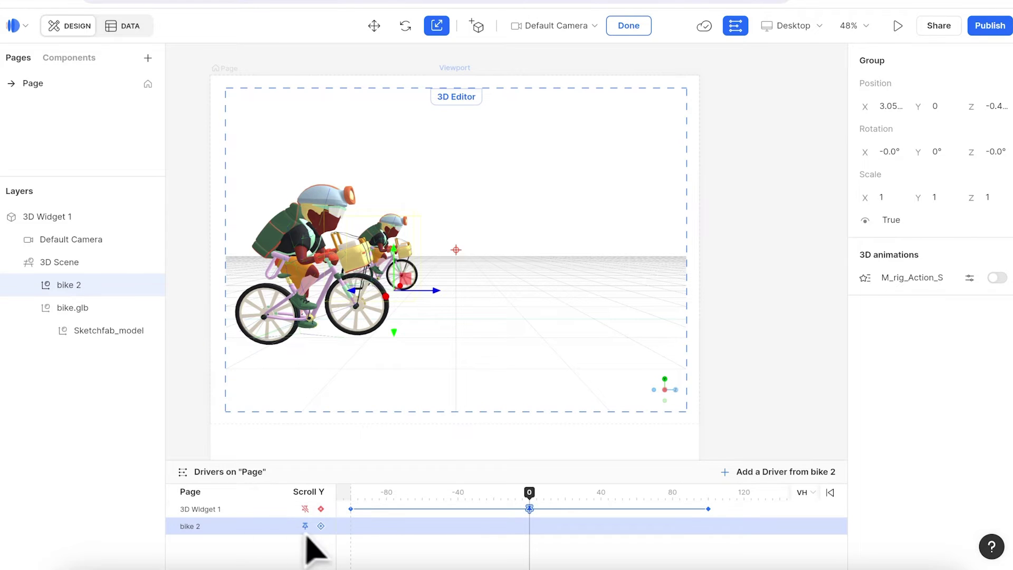
{"action": "left_click", "coordinate": [321, 526]}
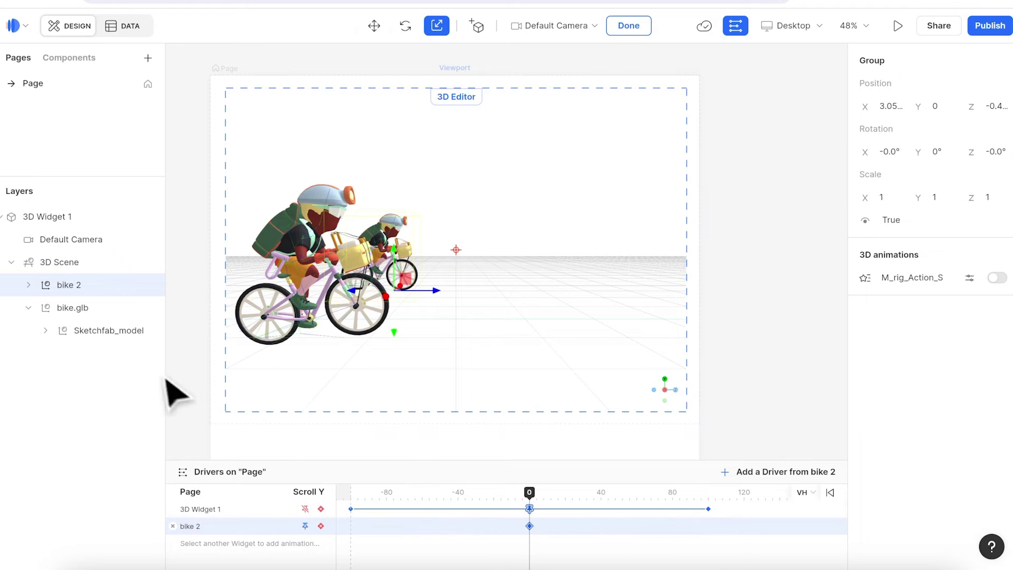
{"action": "left_click", "coordinate": [97, 311]}
{"action": "left_click", "coordinate": [321, 543]}
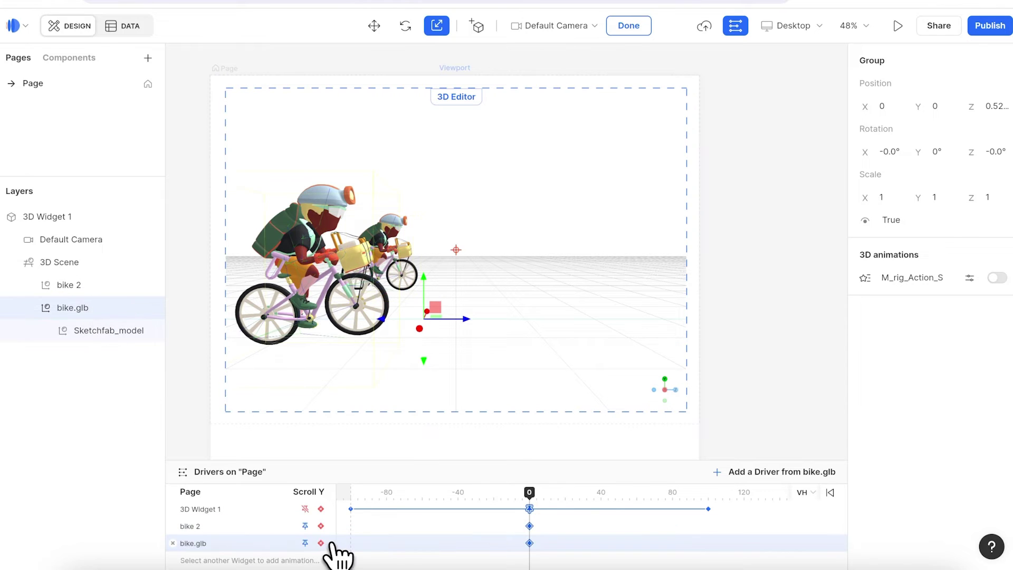
Keyframe bike.glb and bike 2 at 100 VH by moving both forward along the Z axis across the scene
{"action": "left_click", "coordinate": [708, 508]}
{"action": "left_click", "coordinate": [666, 360]}
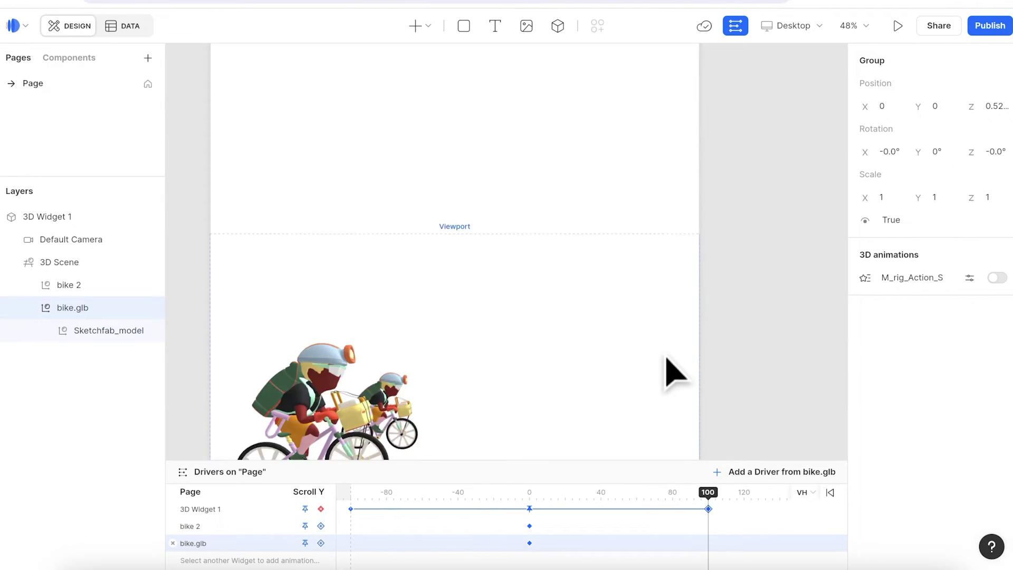
{"action": "double_click", "coordinate": [607, 373]}
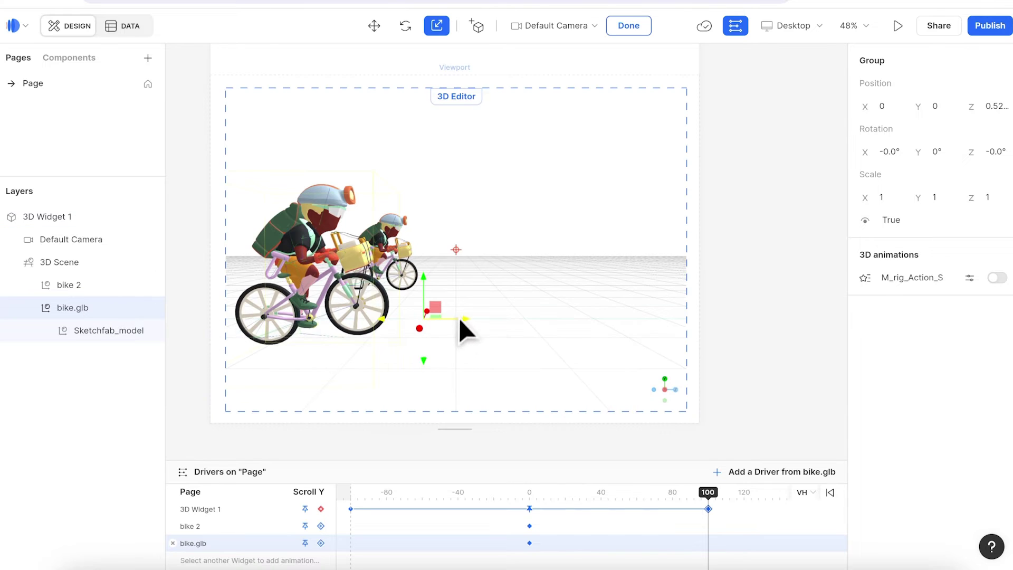
{"action": "left_click_drag", "start_coordinate": [461, 319], "coordinate": [651, 333]}
{"action": "left_click", "coordinate": [95, 285]}
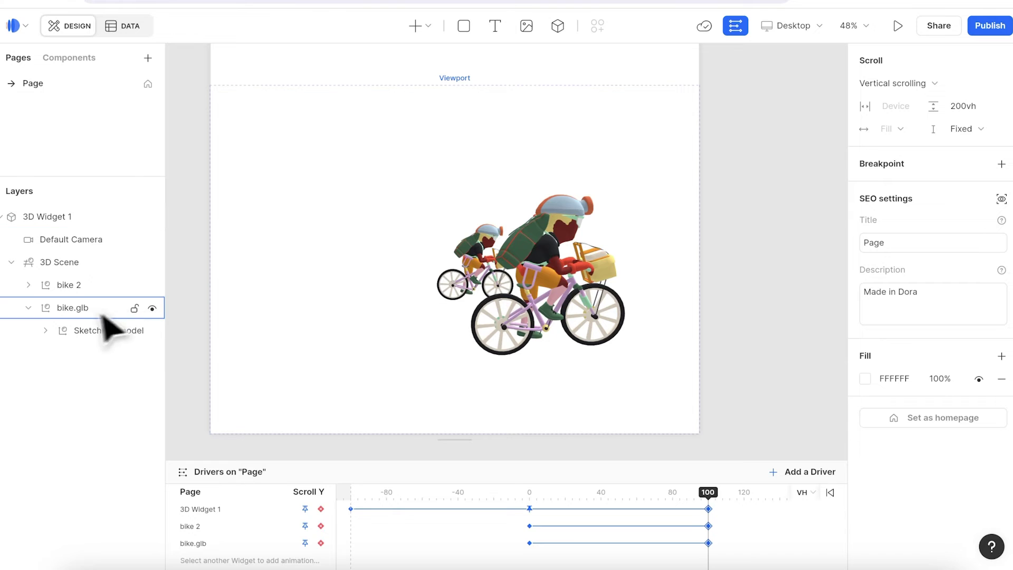
Turn on the M_rig_Action_S 3D animation for bike.glb
{"action": "left_click", "coordinate": [77, 312]}
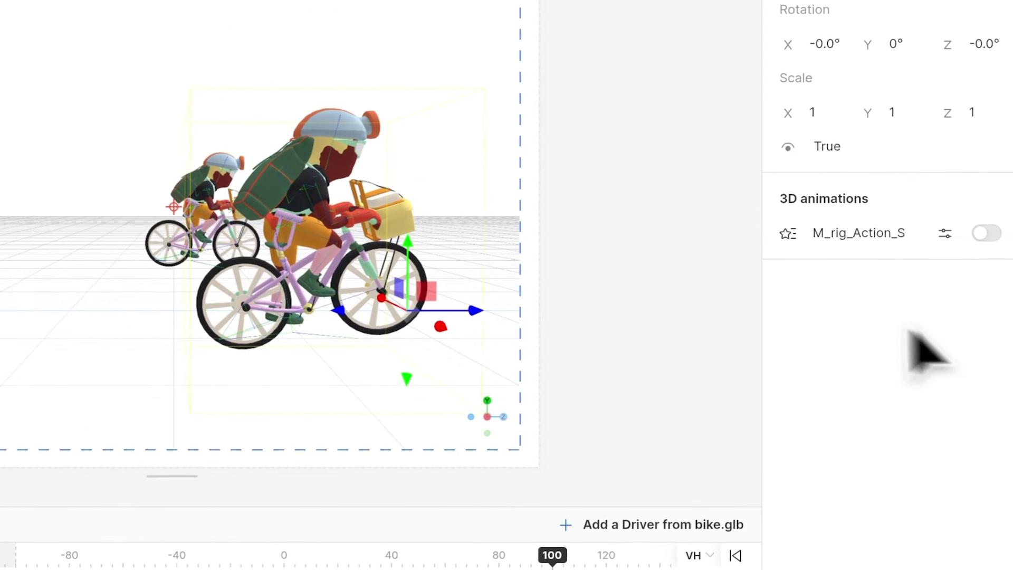
{"action": "left_click", "coordinate": [986, 233]}
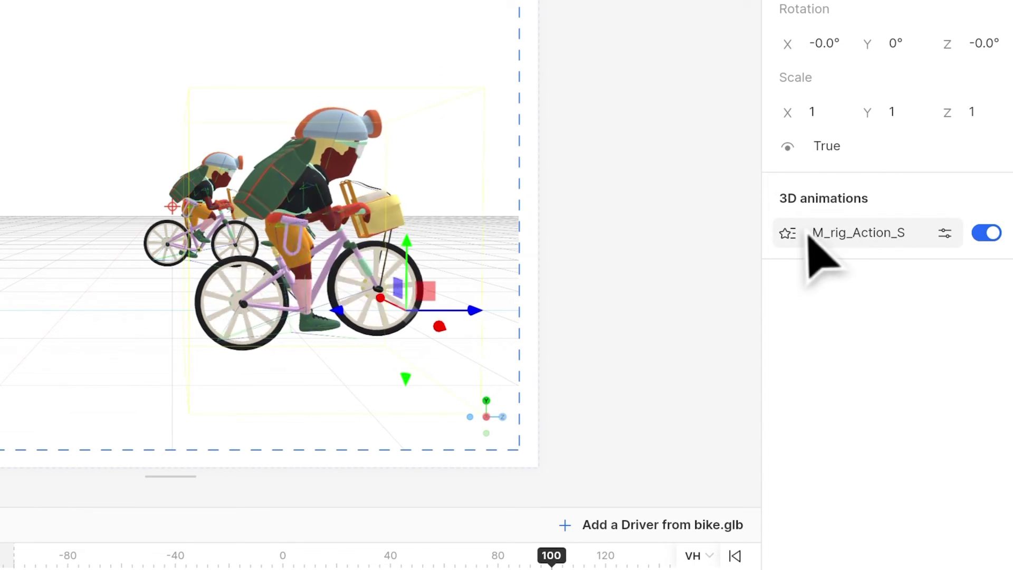
Open the details of bike.glb's M_rig_Action_S animation and review the Blend and Auto play options
{"action": "left_click", "coordinate": [792, 235]}
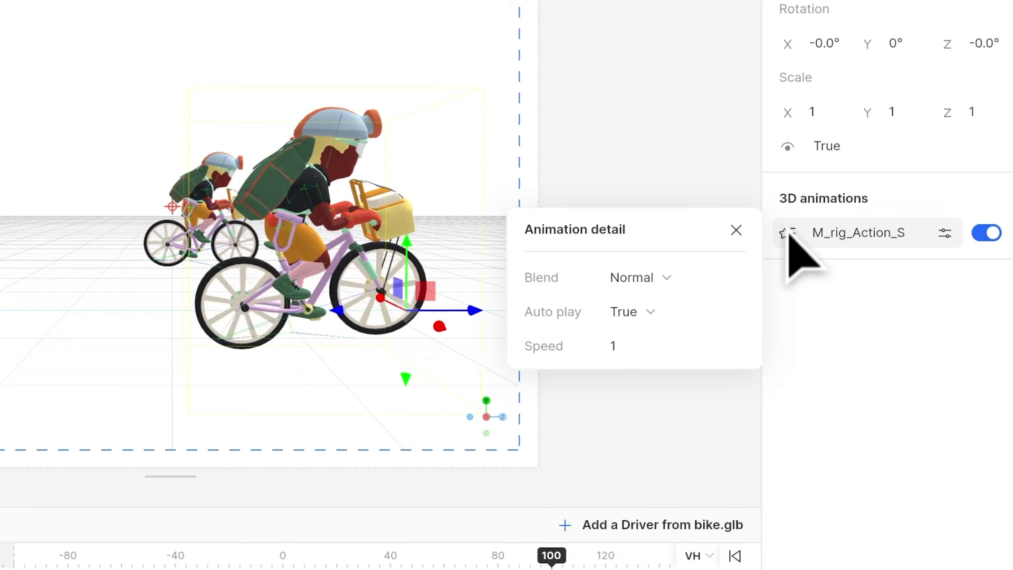
{"action": "left_click", "coordinate": [701, 275]}
{"action": "left_click", "coordinate": [699, 275]}
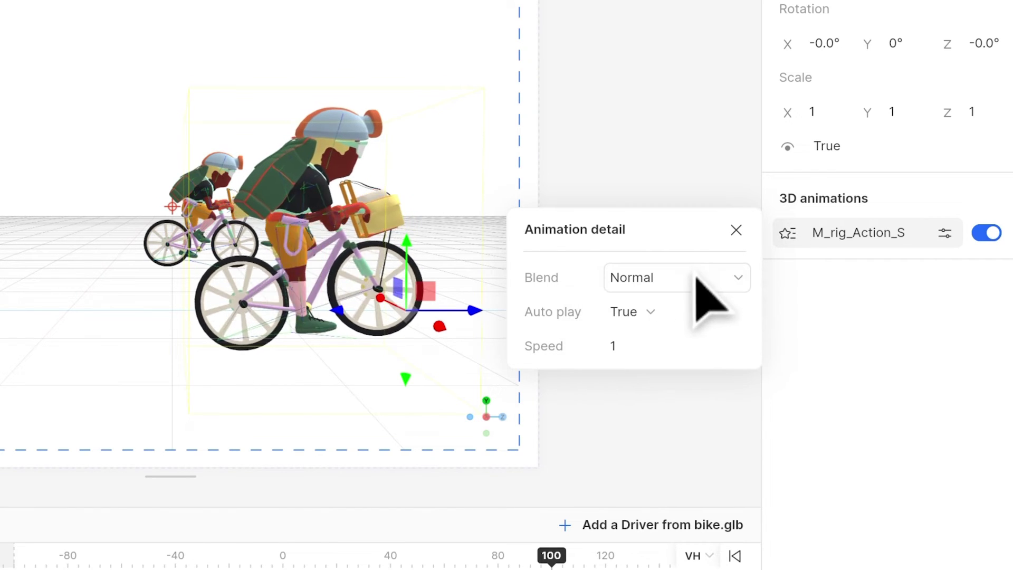
{"action": "left_click", "coordinate": [662, 314]}
{"action": "left_click", "coordinate": [662, 316]}
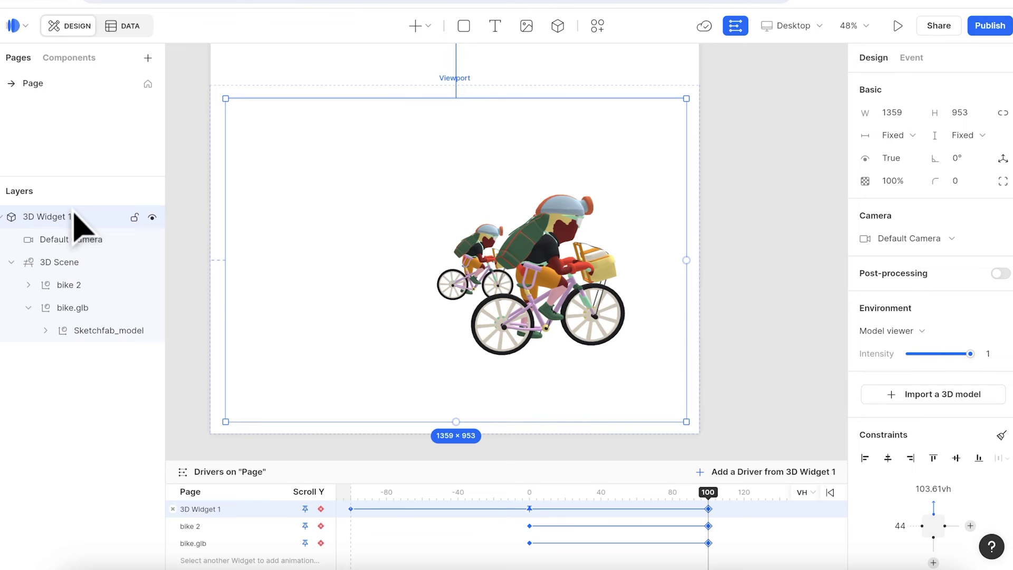
Turn on post-processing for 3D Widget 1 and try toggling its Aberration effect
{"action": "left_click", "coordinate": [1001, 274]}
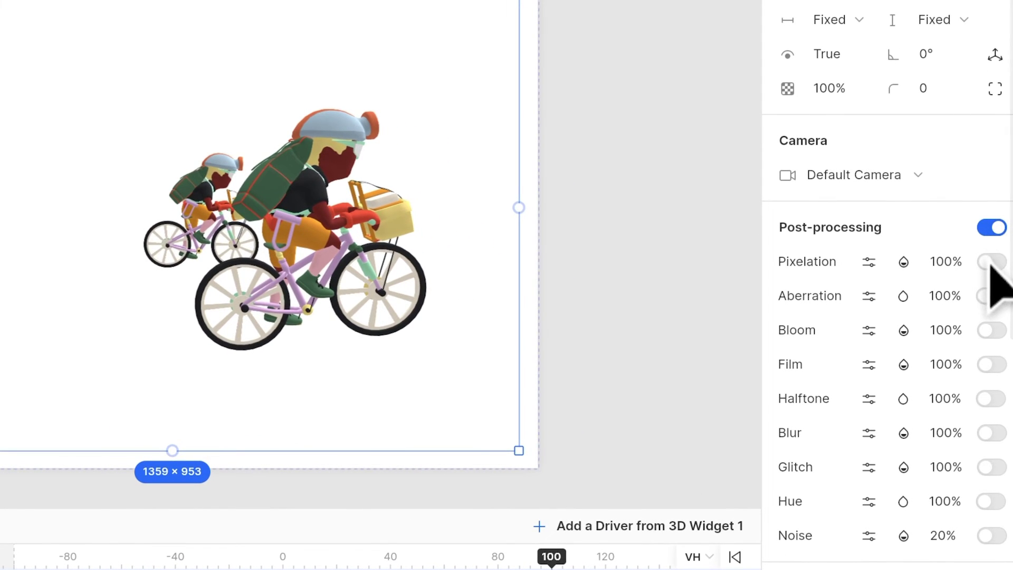
{"action": "left_click", "coordinate": [991, 296]}
{"action": "left_click", "coordinate": [991, 298]}
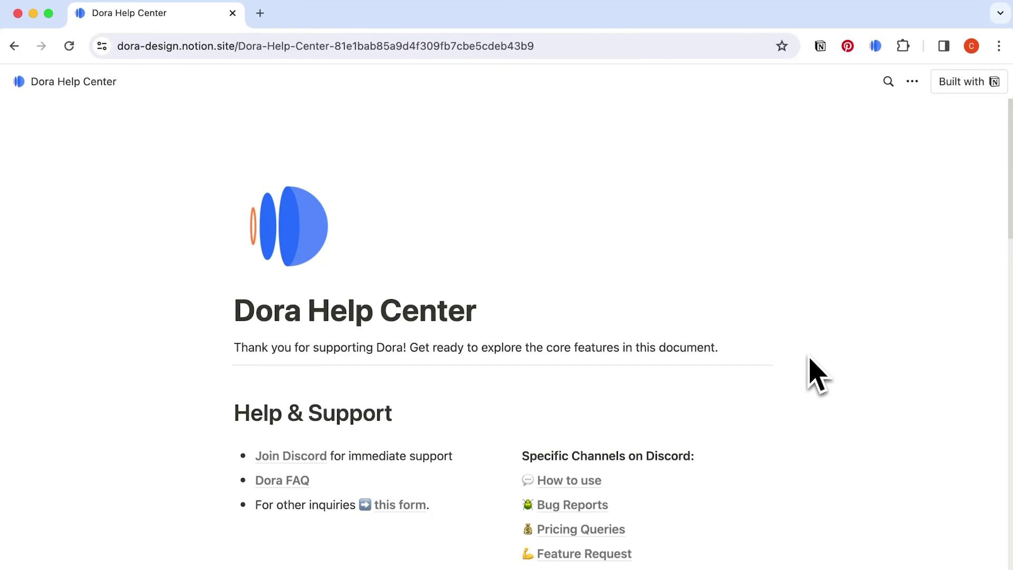
Open the 3D Model guide under Getting Started in the Dora Help Center in the browser
{"action": "scroll", "coordinate": [807, 355], "scroll_direction": "down", "scroll_amount": 8}
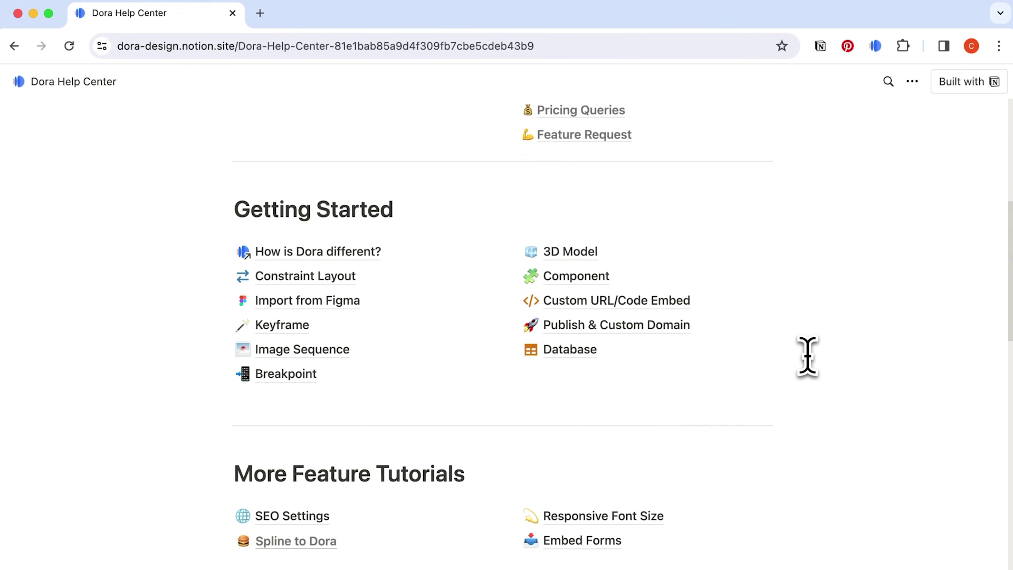
{"action": "left_click", "coordinate": [579, 253]}
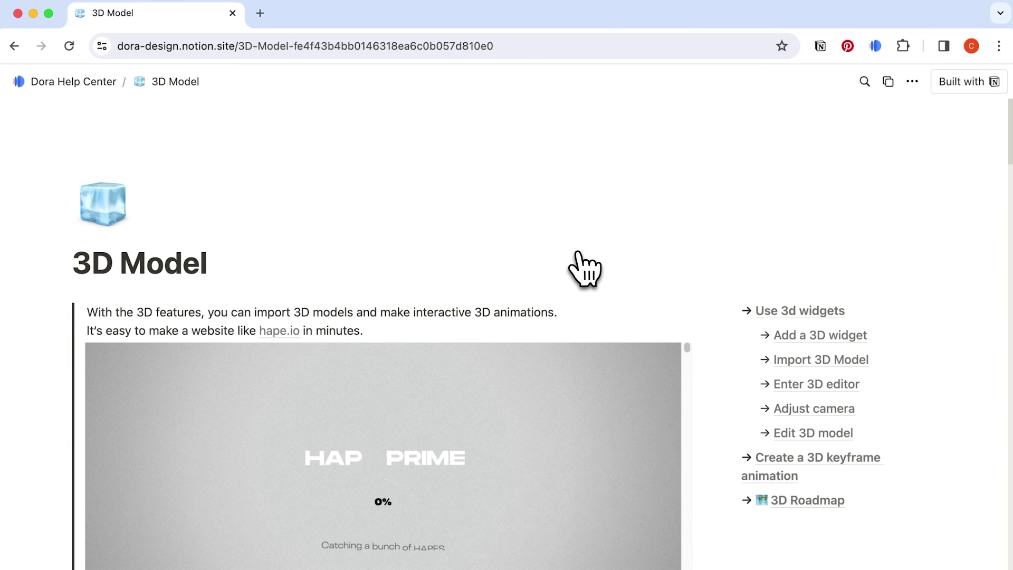